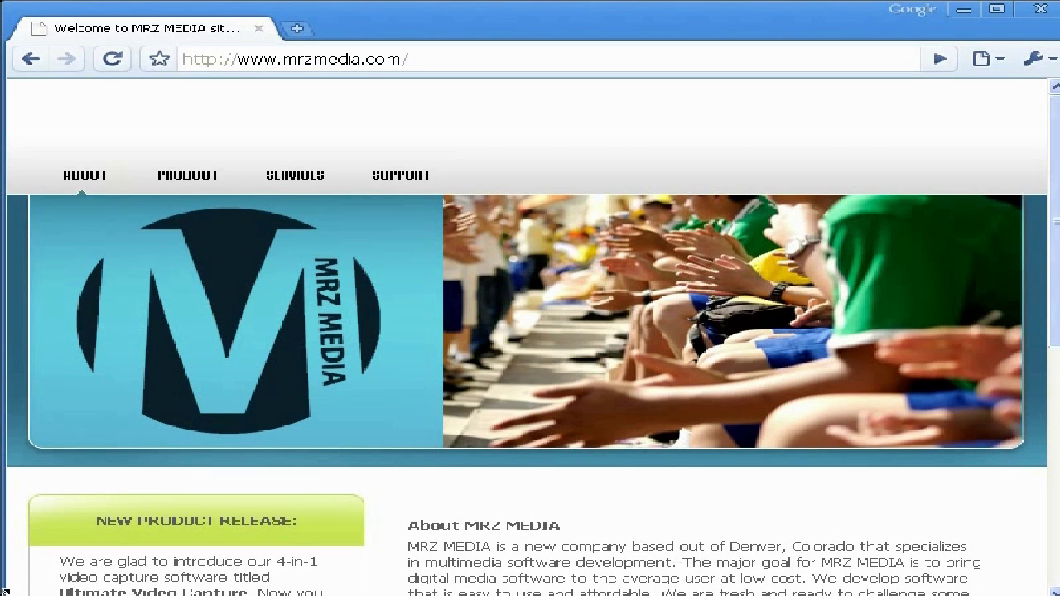
- Launch Outlook Express and dismiss the failed logon prompt and rejected-password error
key(super)
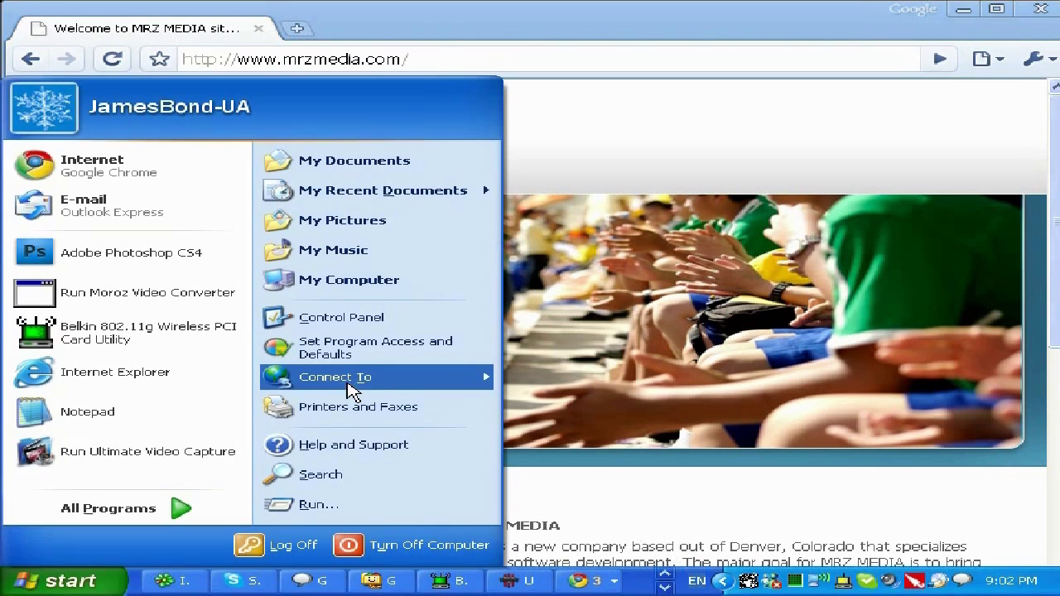
click(136, 511)
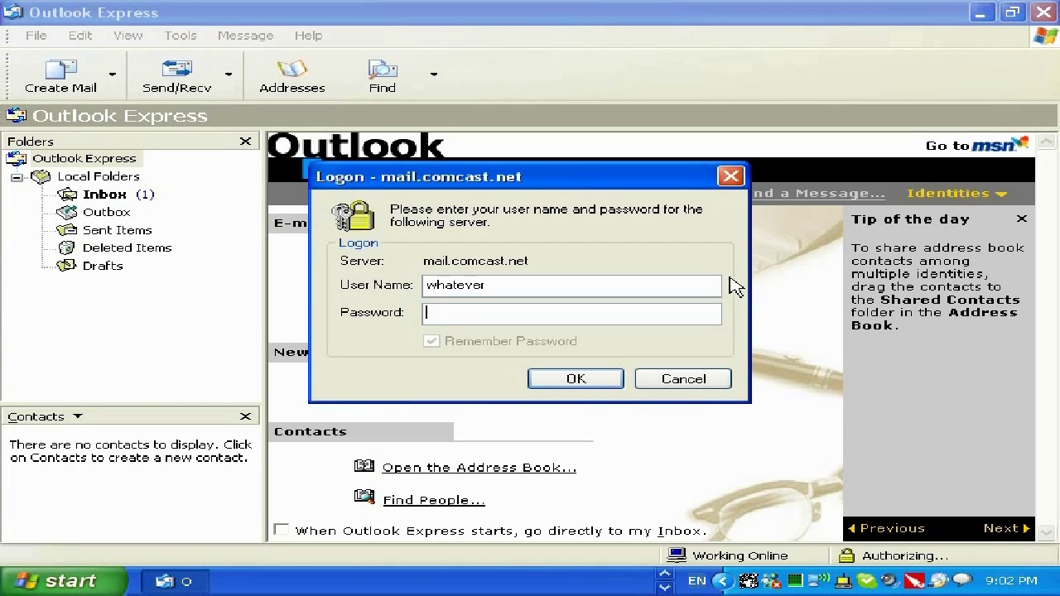
click(709, 382)
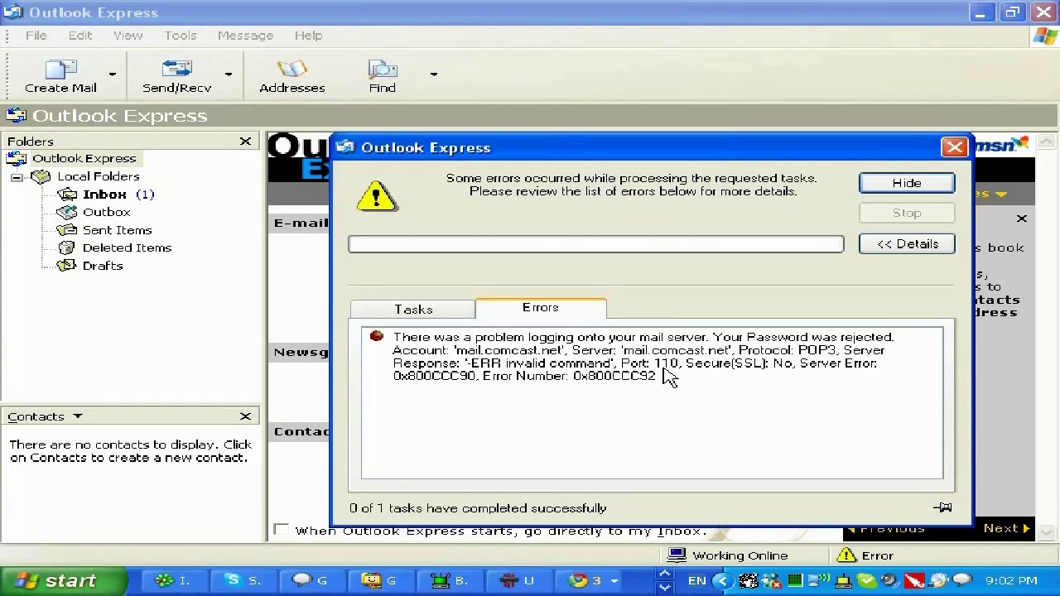
click(954, 147)
click(180, 36)
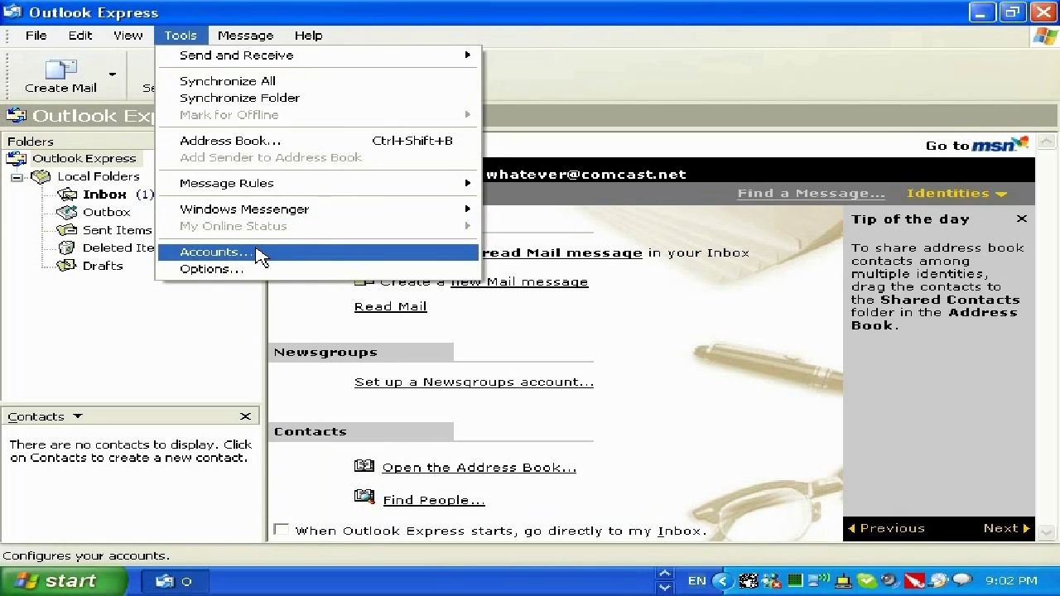
- Start adding a new mail account from Tools > Accounts
click(259, 253)
click(802, 182)
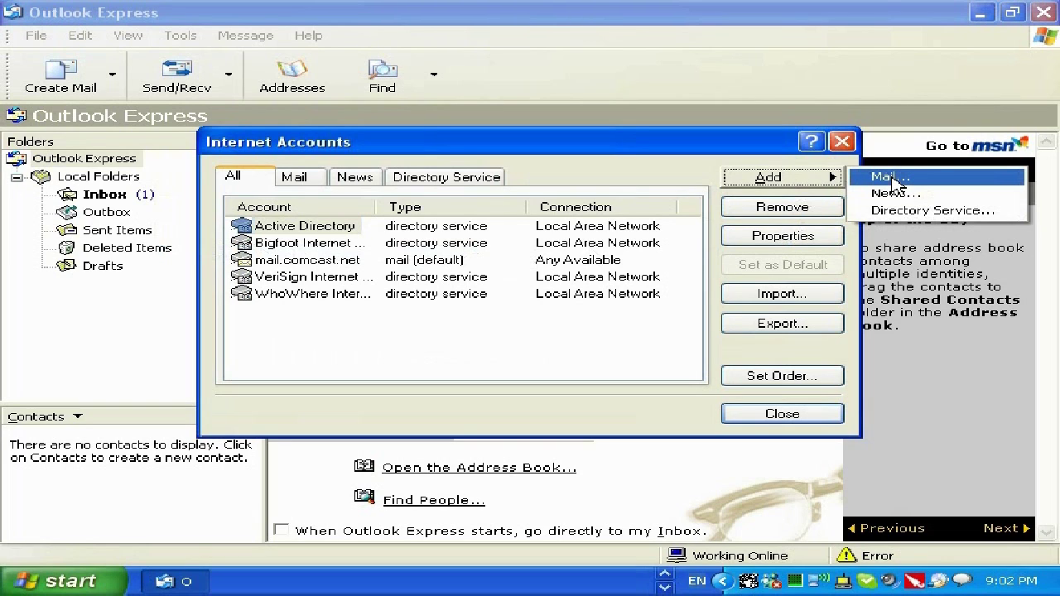
click(897, 182)
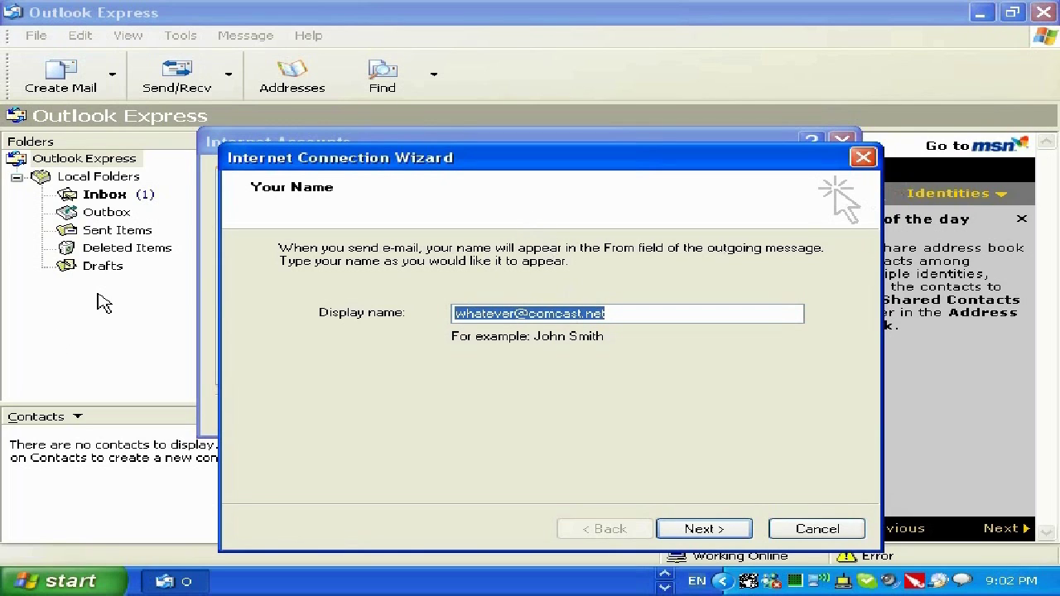
- Enter the sender's display name ending in MRZ MEDIA and accept the suggested comcast e-mail address
text(Ale)
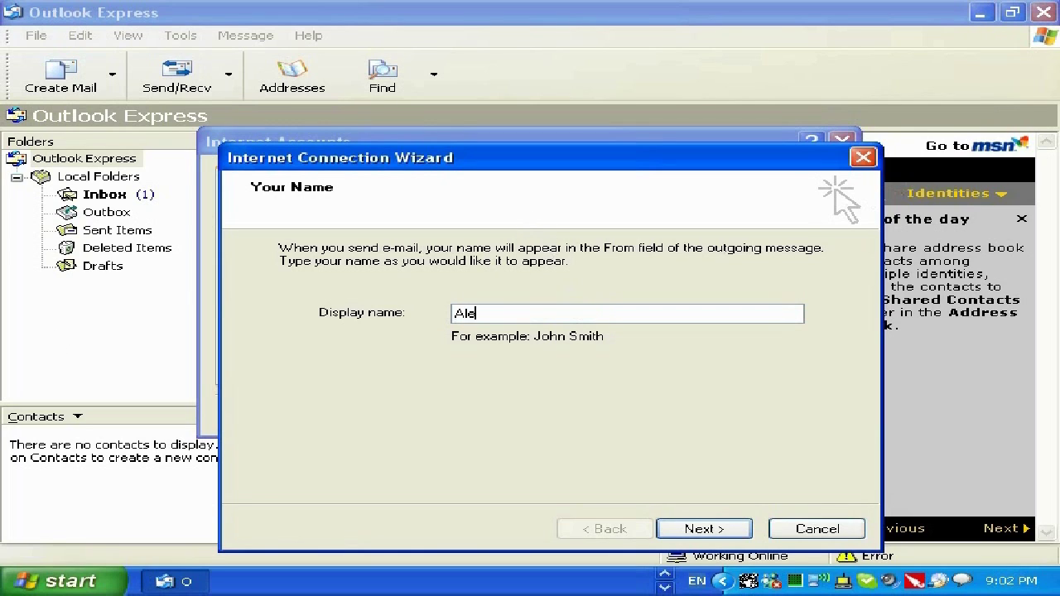
text(xander Moroz)
text( -MRZ)
text( MEDIA)
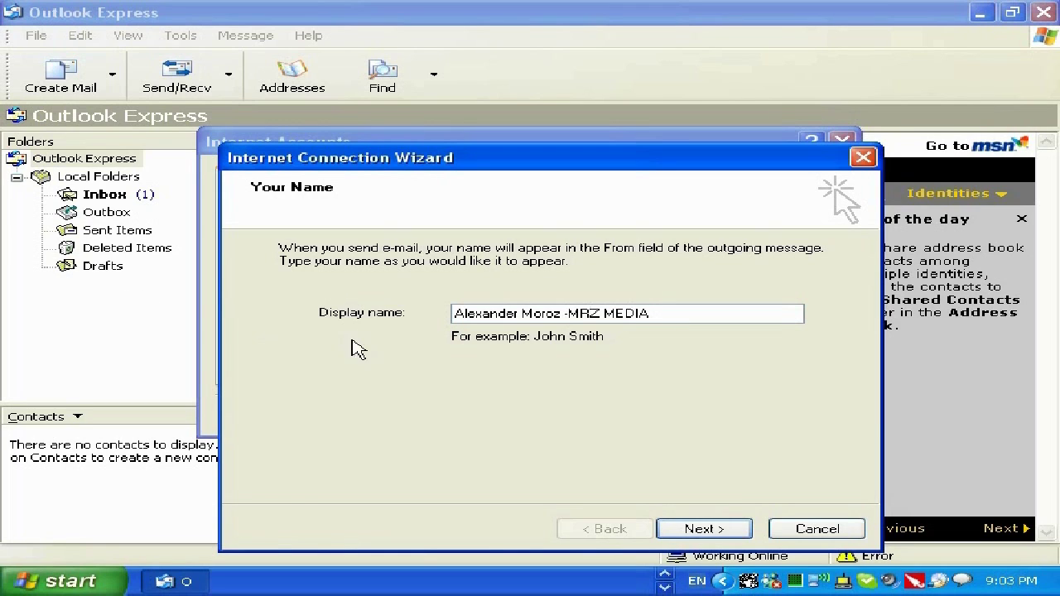
click(693, 531)
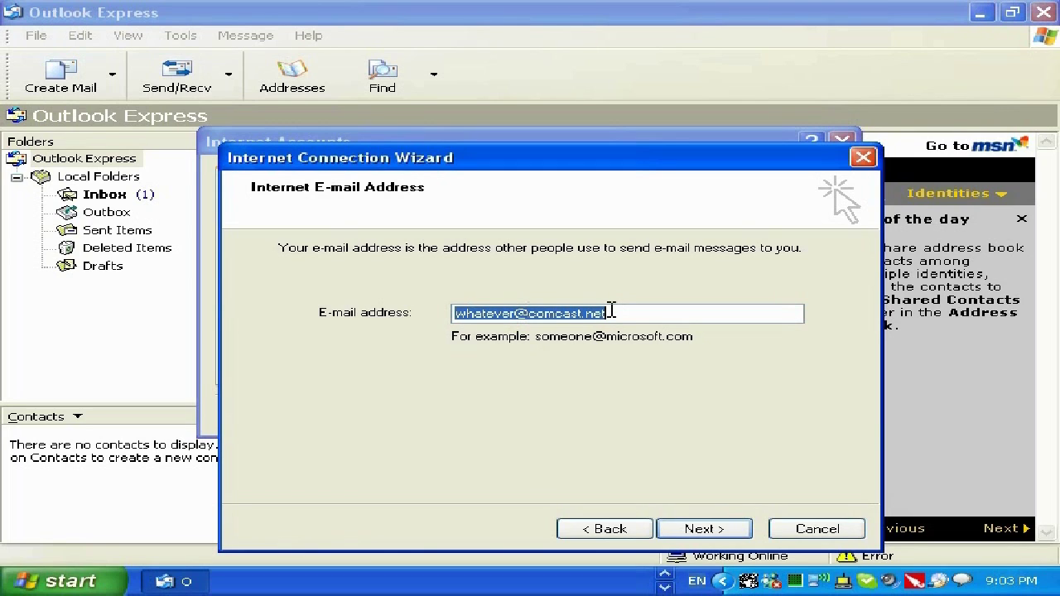
drag(612, 311, 364, 309)
click(708, 530)
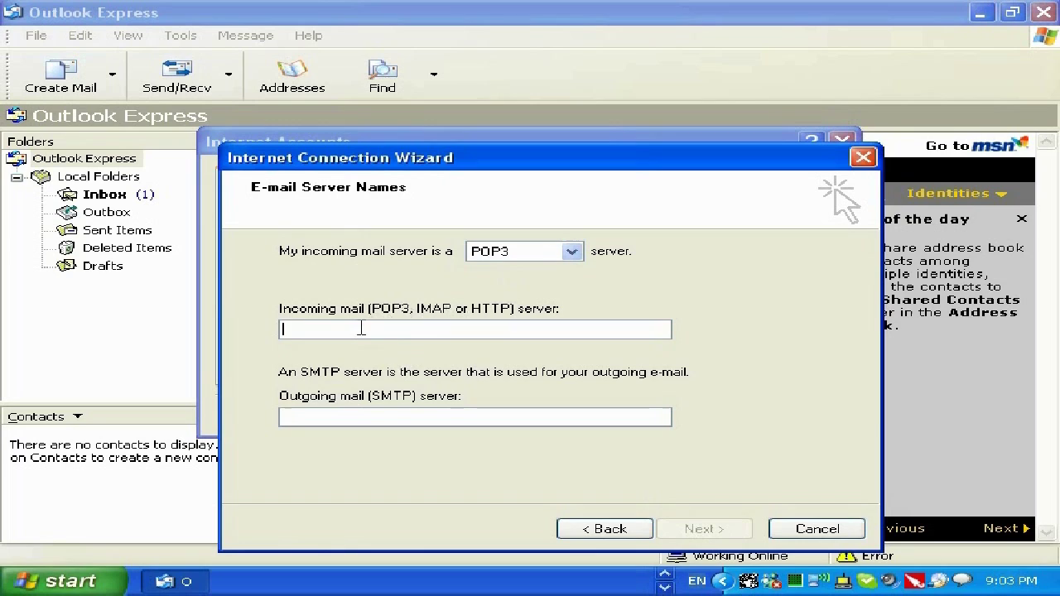
- Enter mail.comcast.net as the POP3 incoming server and smtp.comcast.net as the outgoing server
text(mail.)
text(comcast)
text(.net)
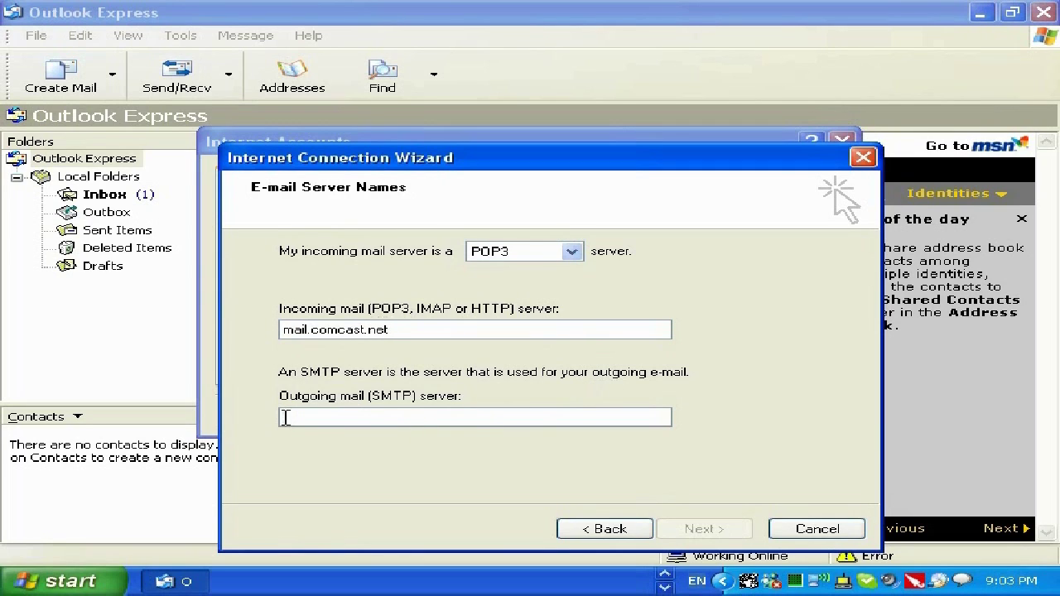
text(smtp.)
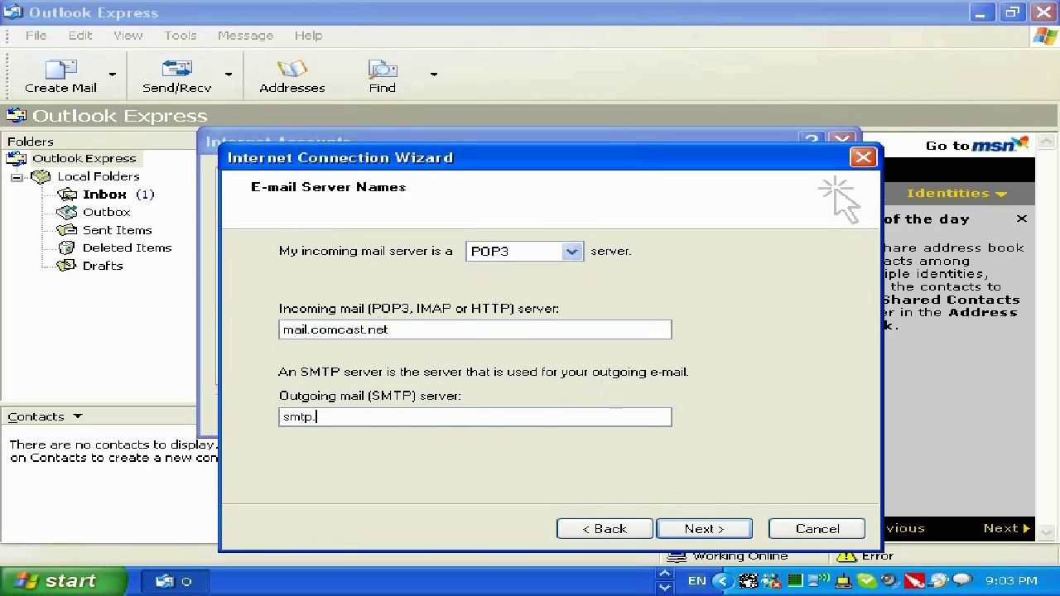
text(comca)
text(st.net)
click(716, 528)
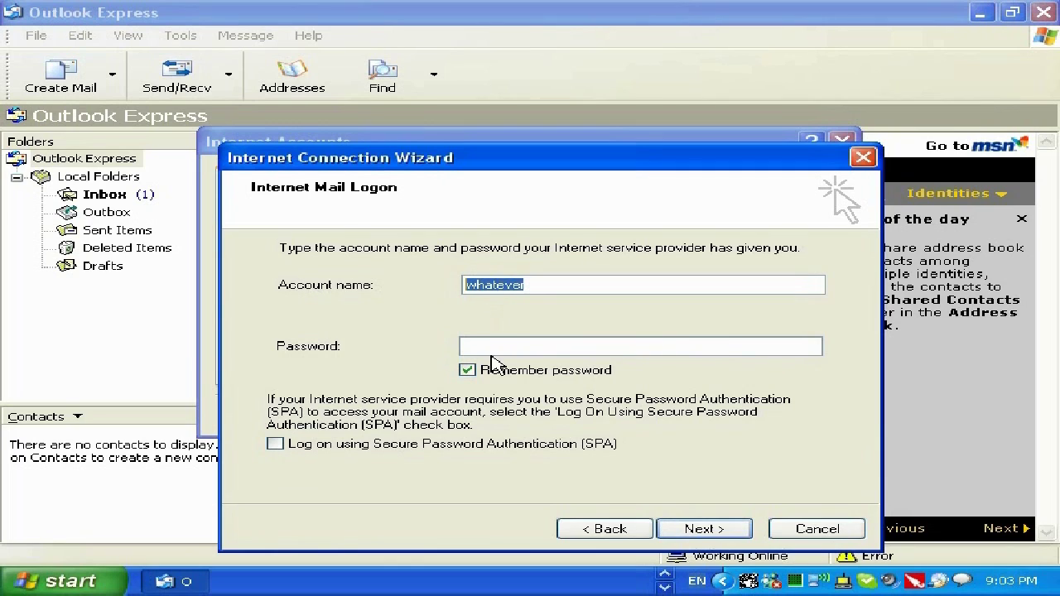
- Fill in the logon password and finish the new account wizard
click(488, 347)
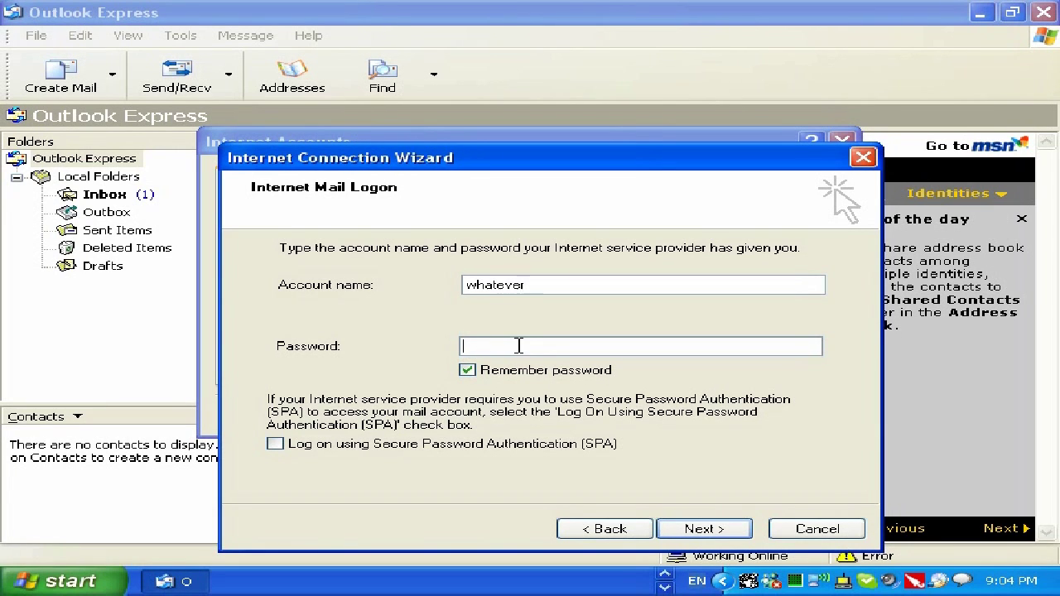
click(694, 530)
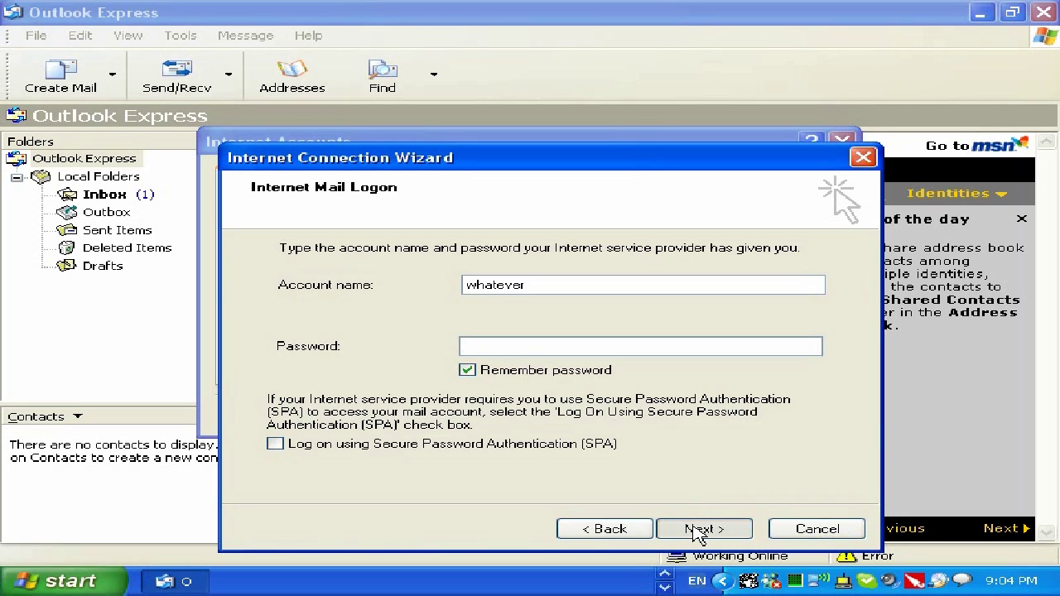
click(699, 534)
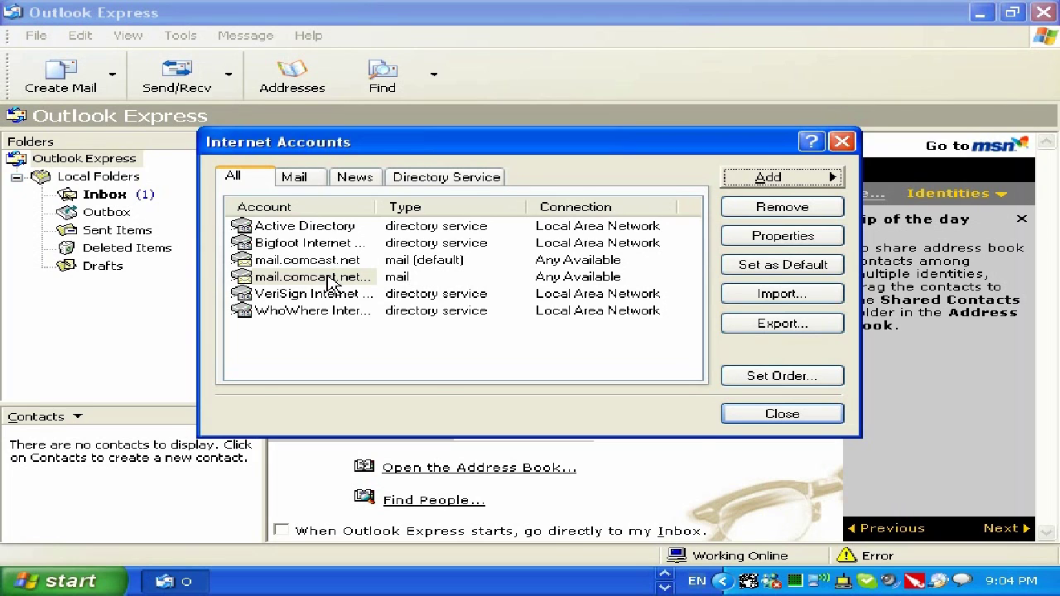
- Rename the new account to mail.comcast.net by removing its (1) suffix, and view its Servers settings
double_click(331, 282)
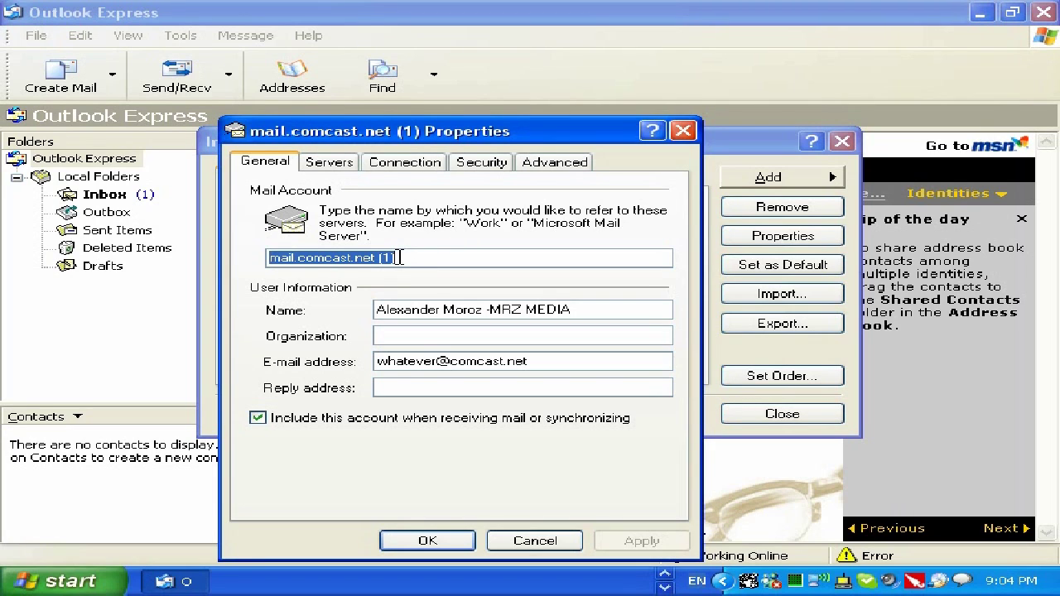
click(400, 258)
drag(397, 257, 374, 258)
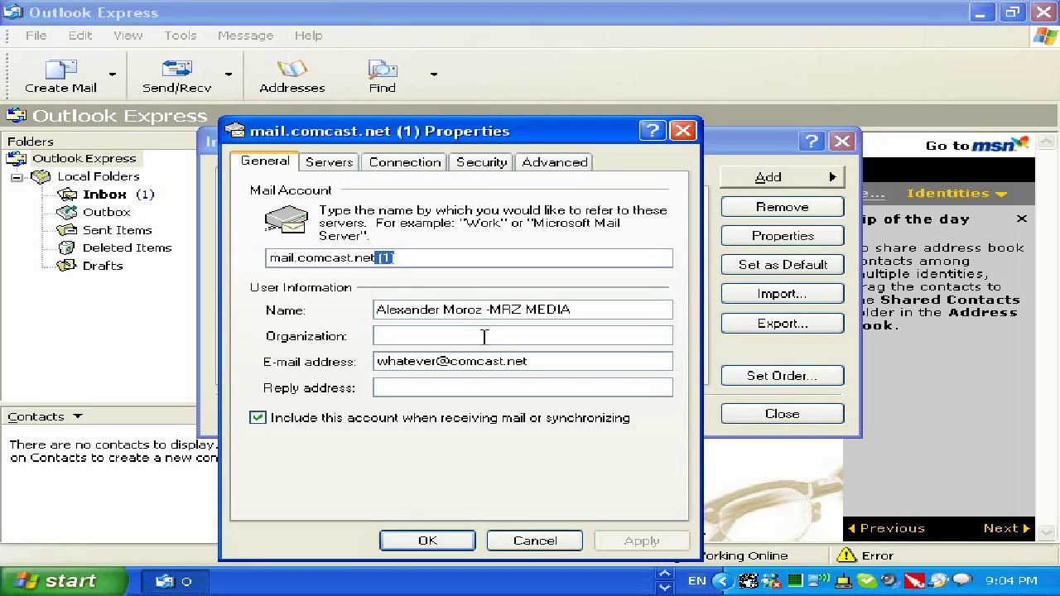
key(Delete)
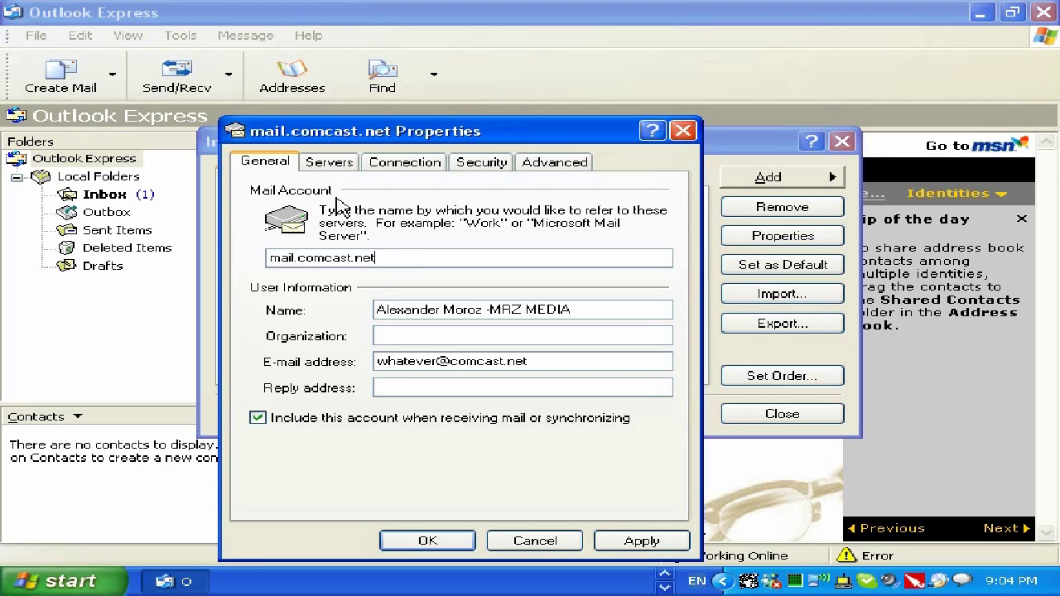
click(330, 163)
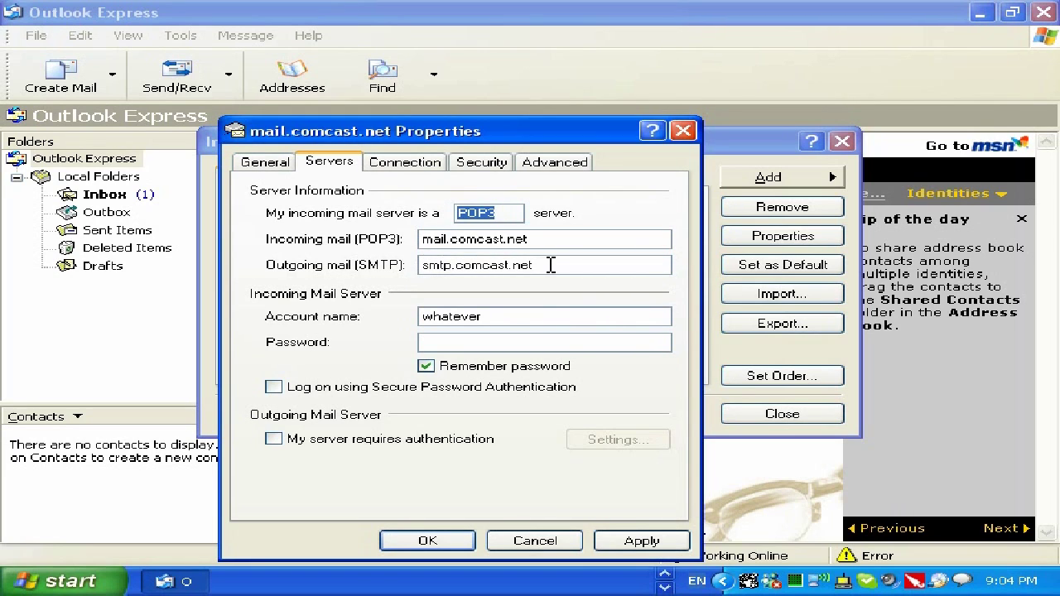
- Enable outgoing server authentication using the same settings as the incoming mail server
drag(484, 318, 384, 317)
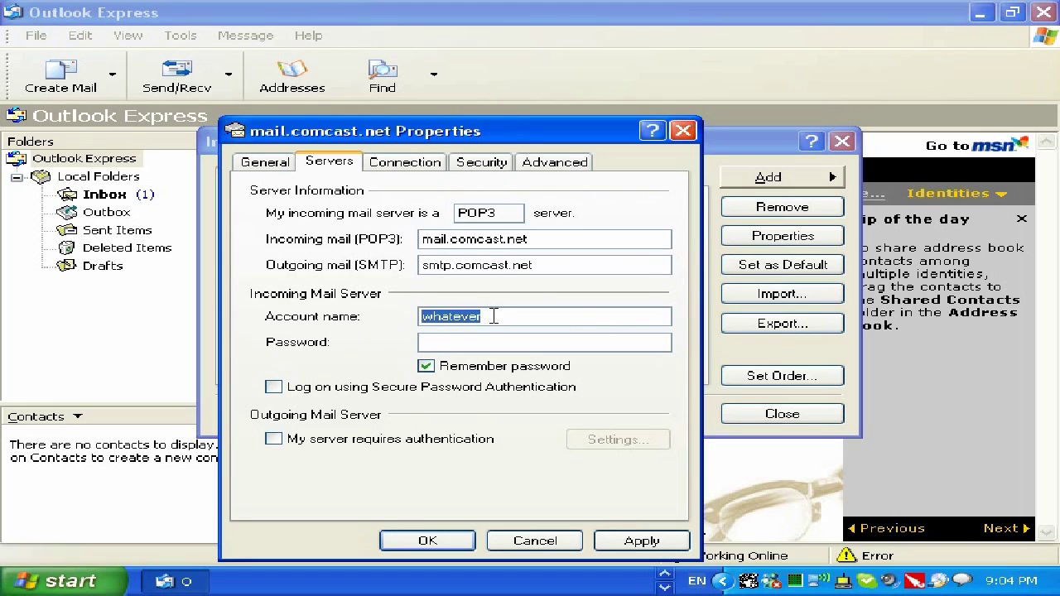
click(447, 340)
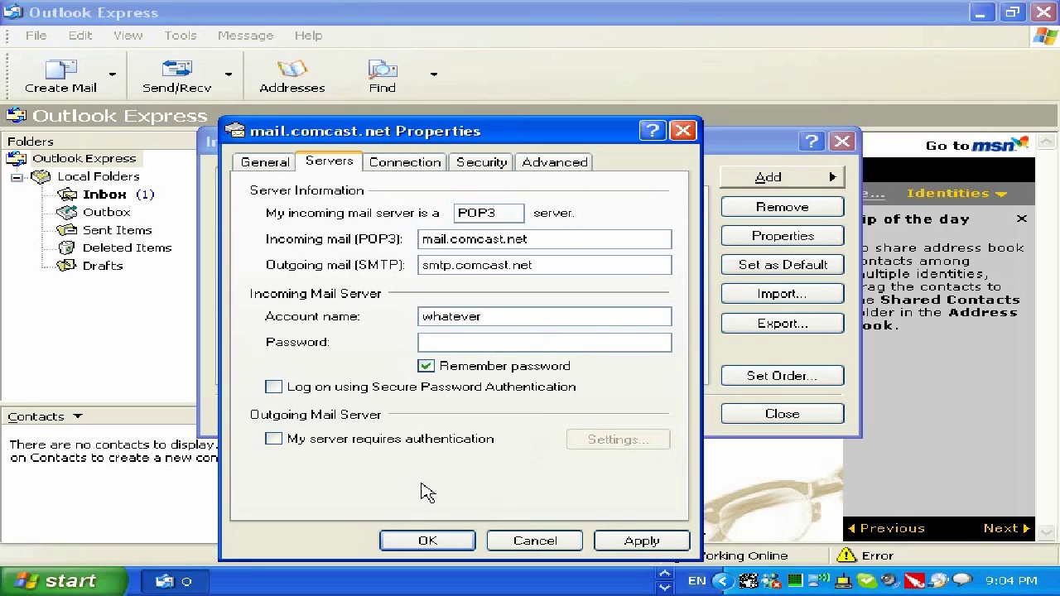
click(282, 442)
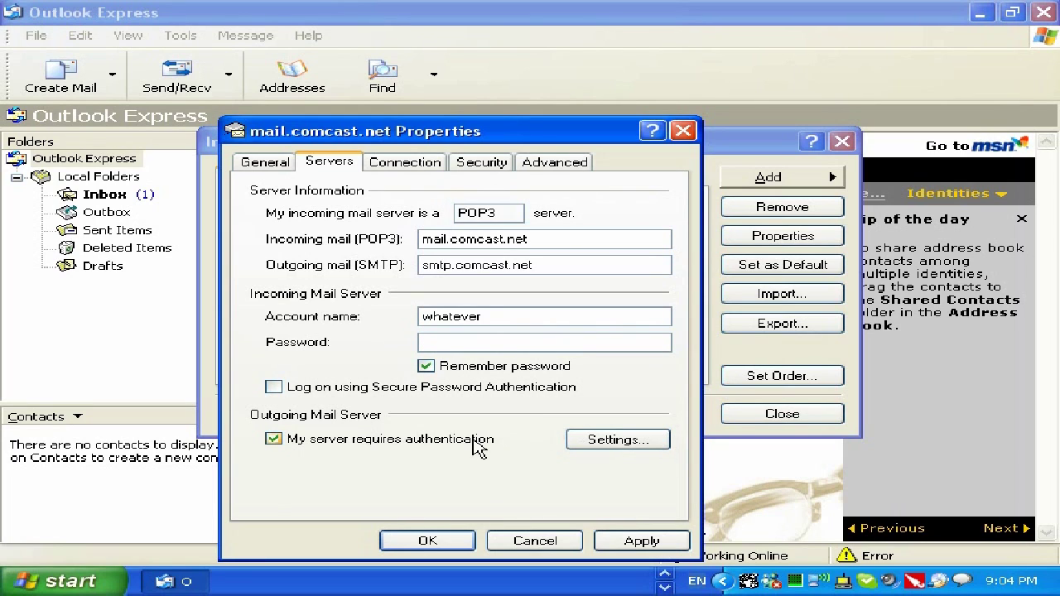
click(618, 440)
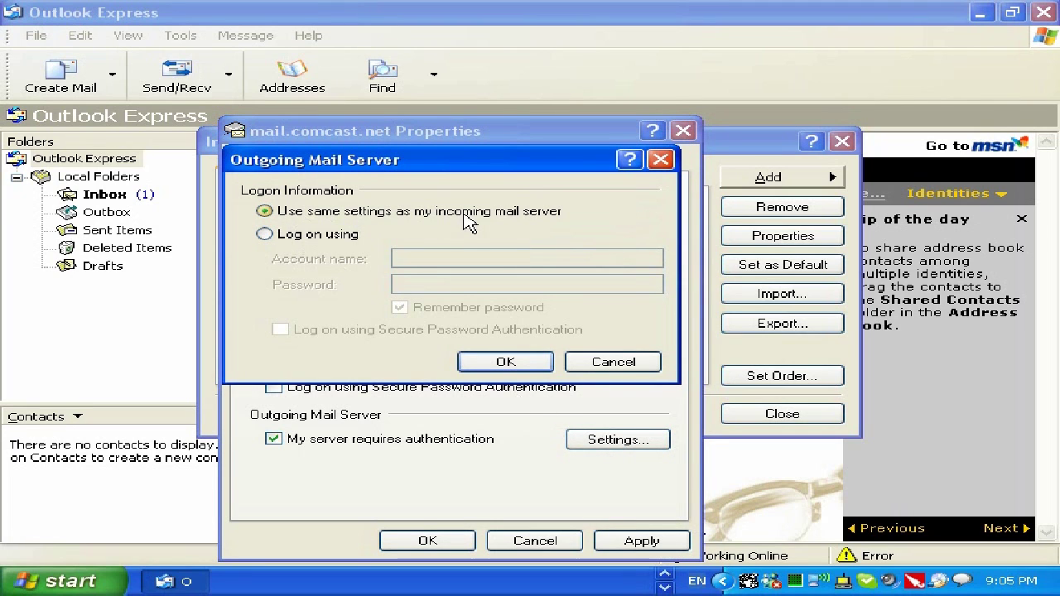
click(513, 366)
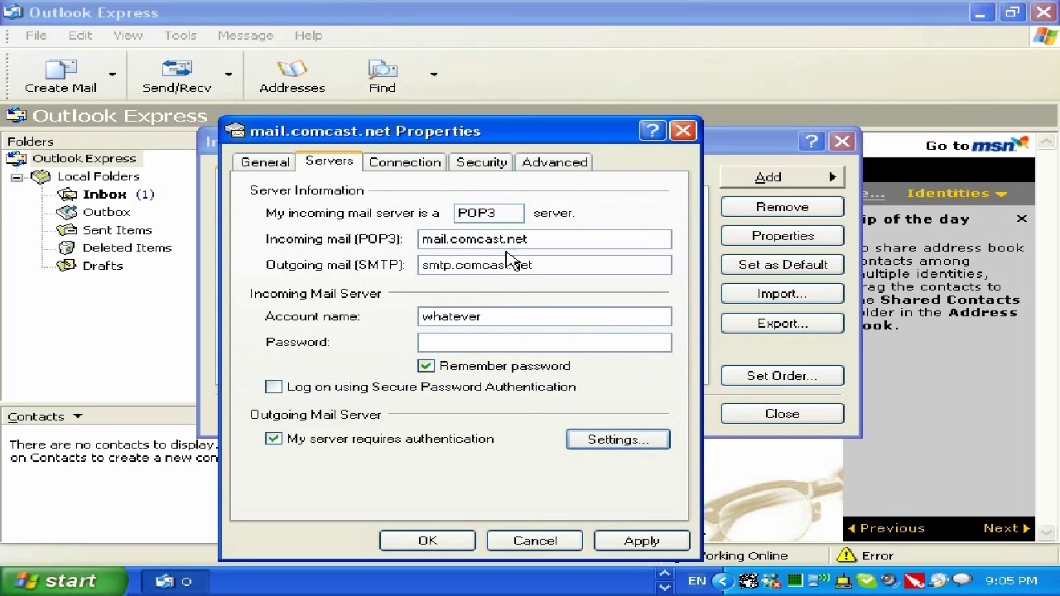
- Set the outgoing SMTP port to 576 on the Advanced tab
click(553, 170)
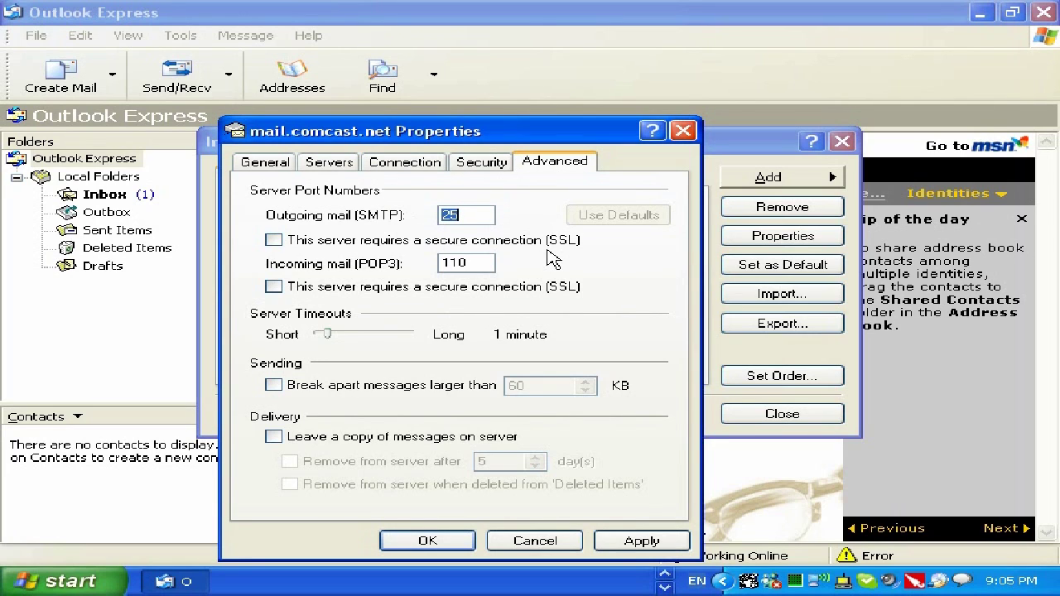
text(576)
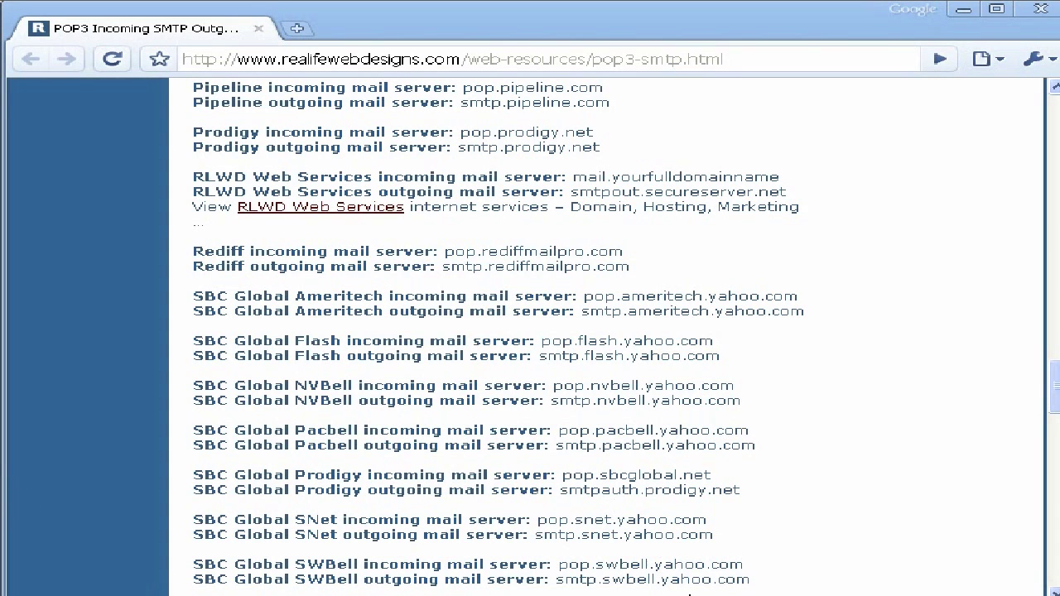
- Return to Outlook Express and clear the mistaken 576 from the outgoing SMTP port
key(super)
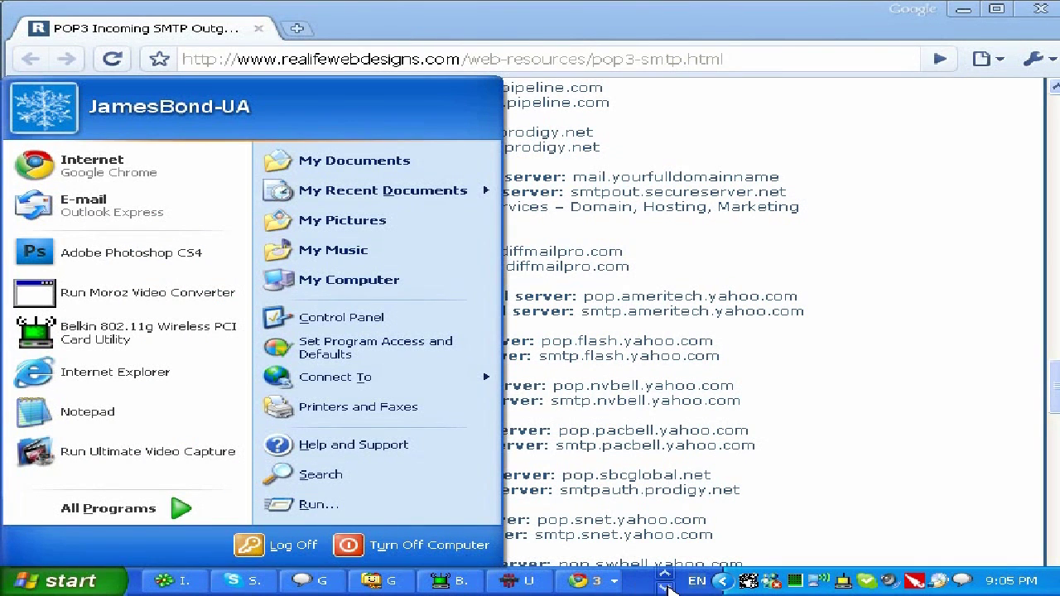
click(667, 589)
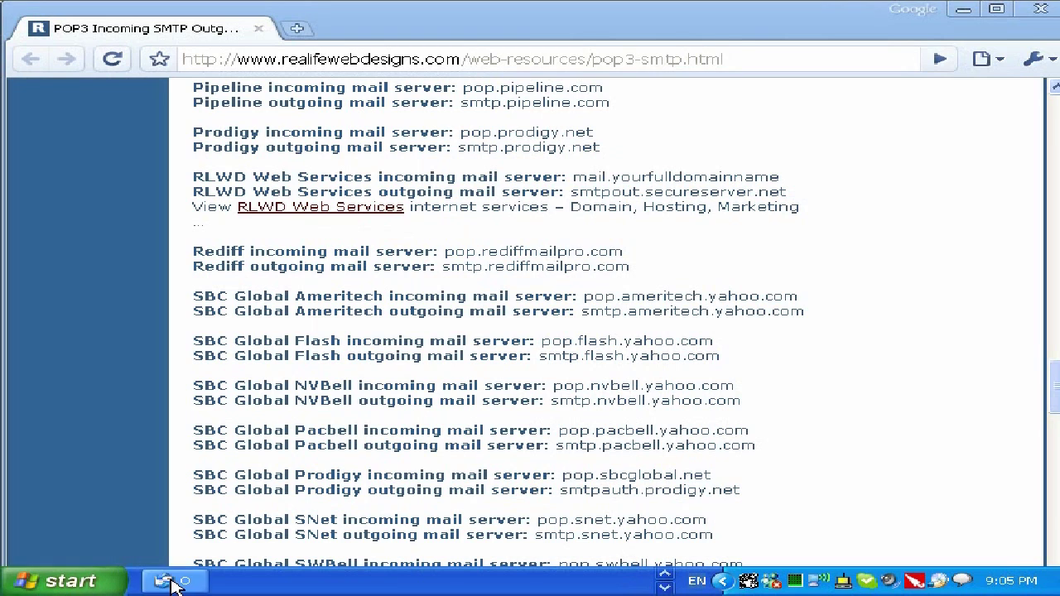
click(171, 582)
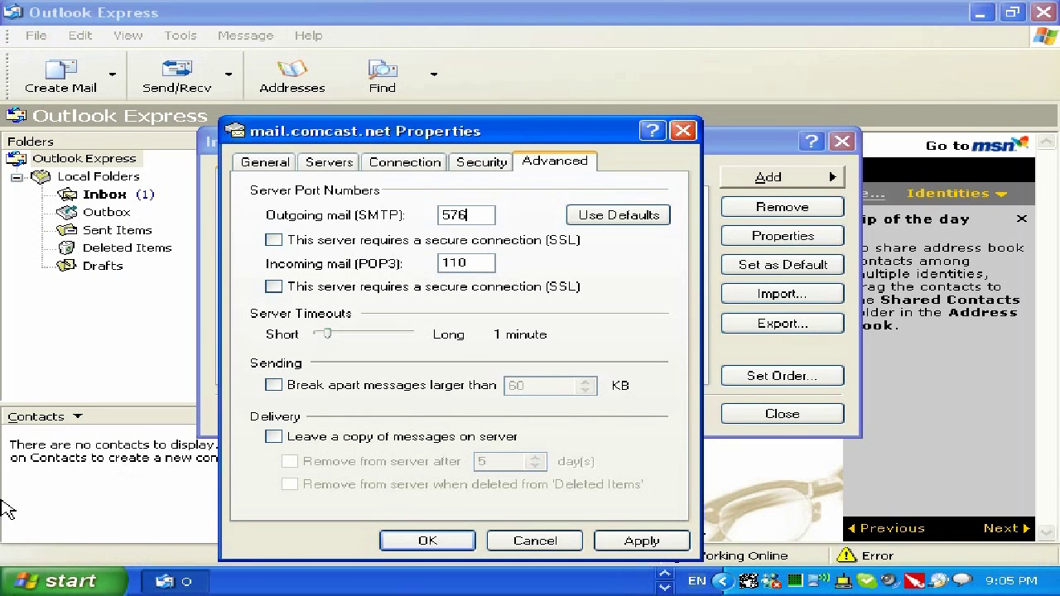
key(BackSpace)
key(BackSpace)
key(BackSpace)
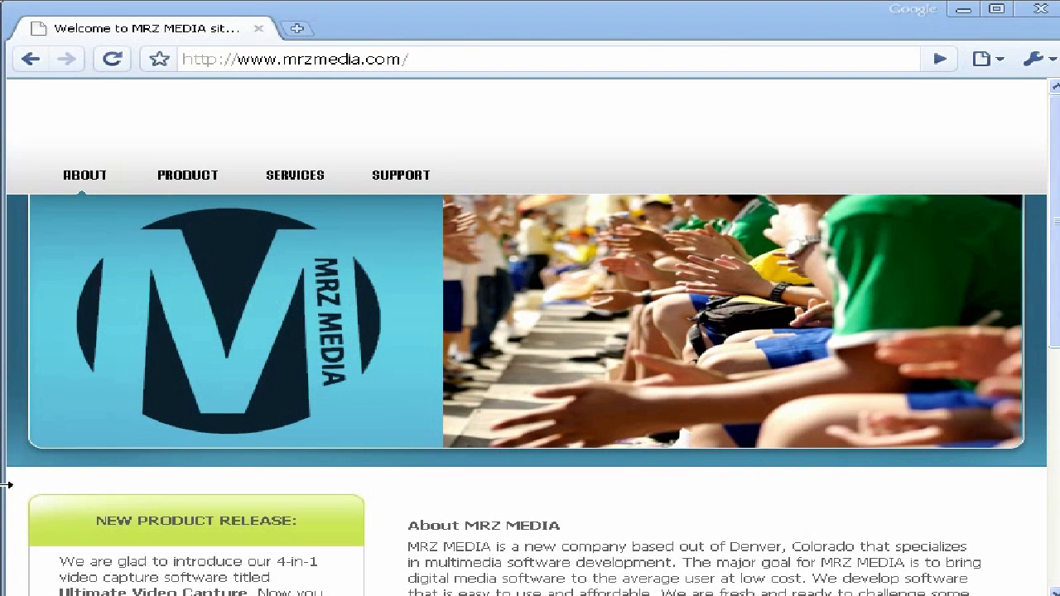
key(super)
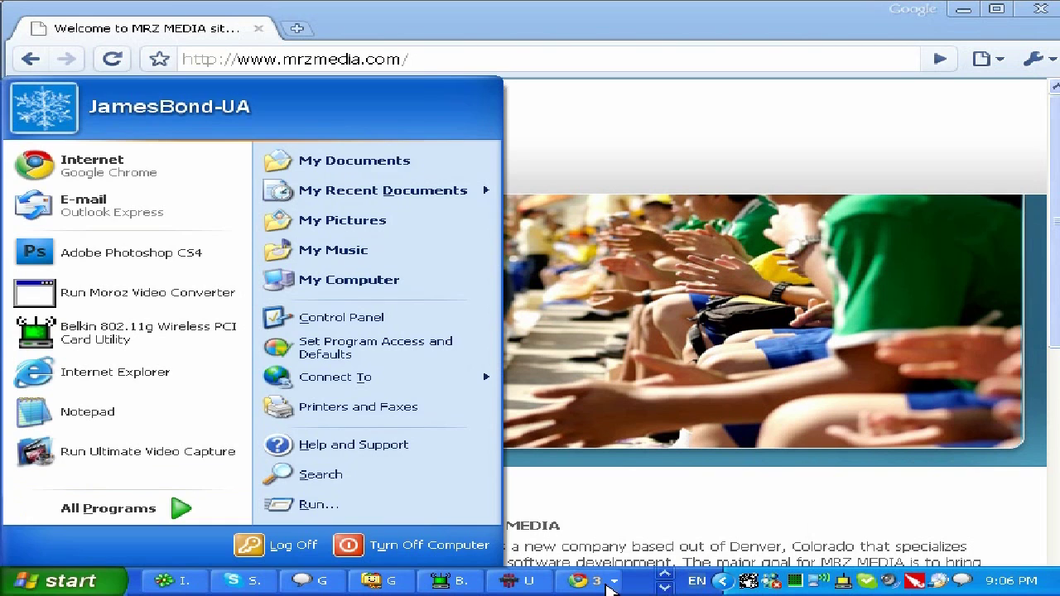
click(654, 588)
click(664, 588)
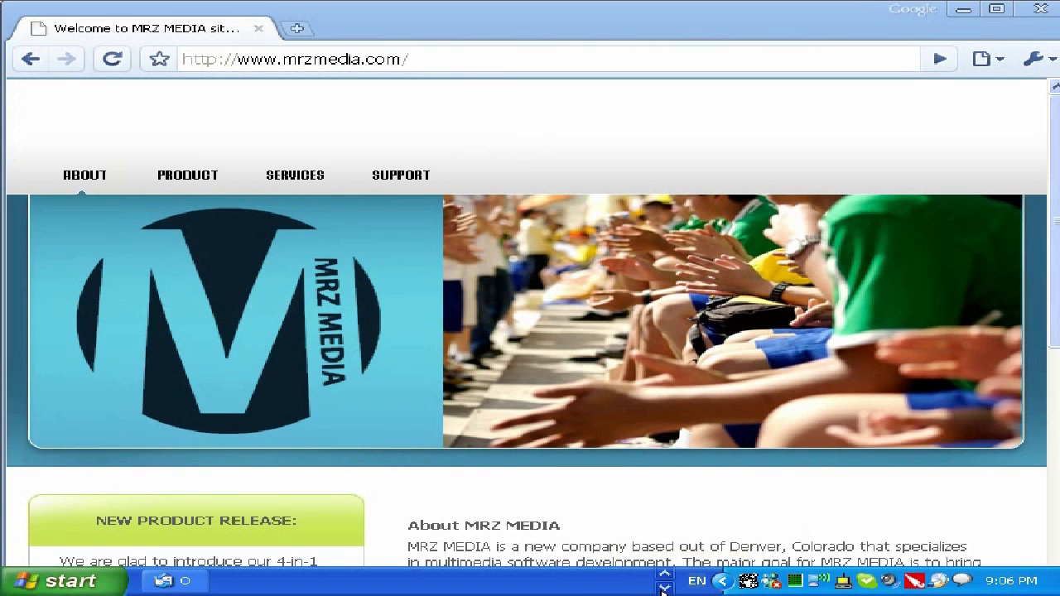
- Set the outgoing SMTP port to 587, apply it, and close the properties past the duplicate-name warnings
click(165, 581)
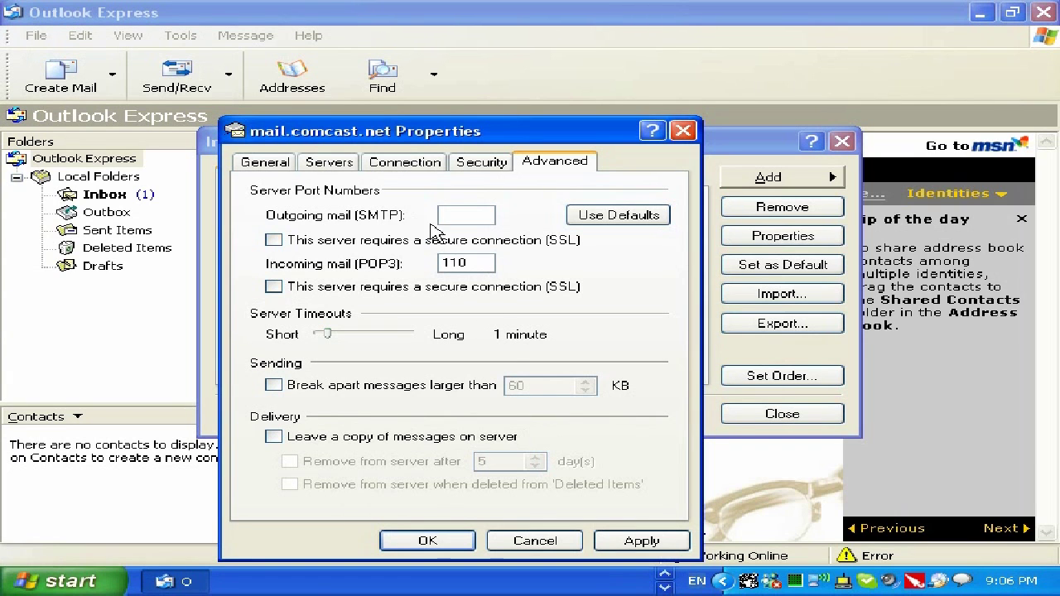
text(587)
click(643, 540)
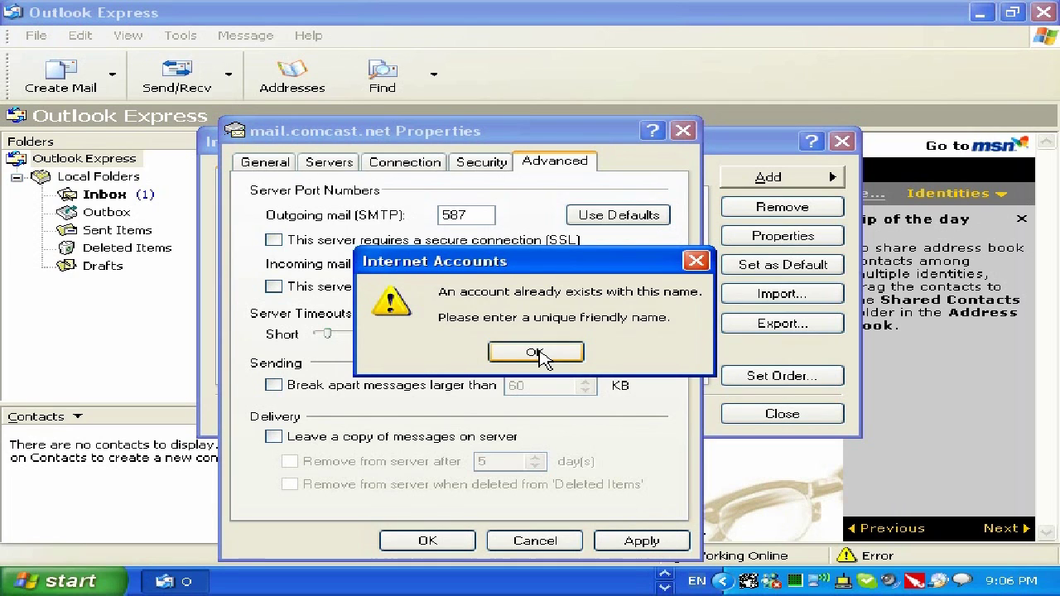
click(532, 352)
click(466, 547)
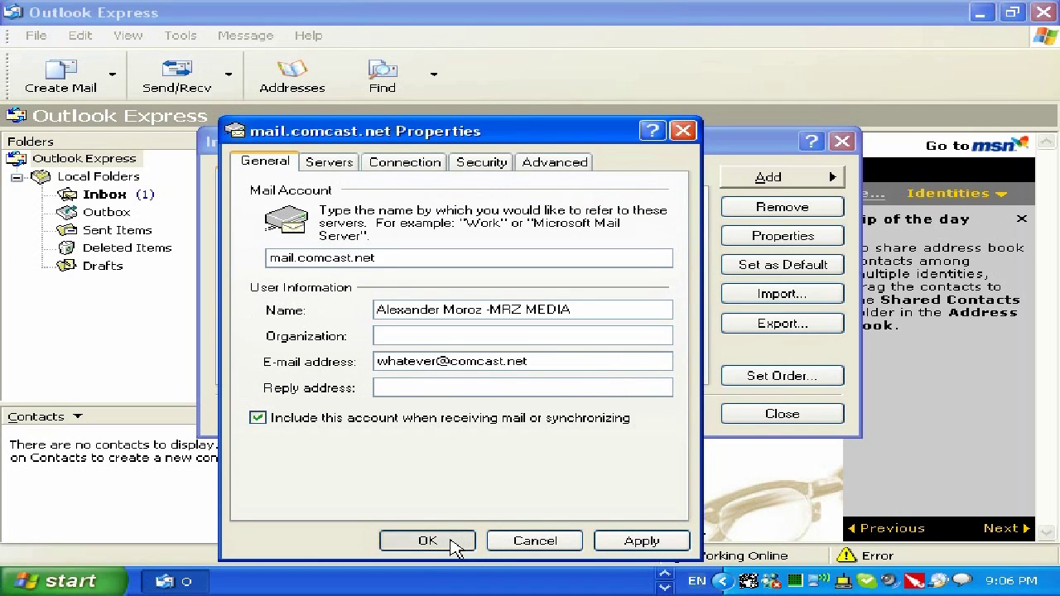
click(533, 352)
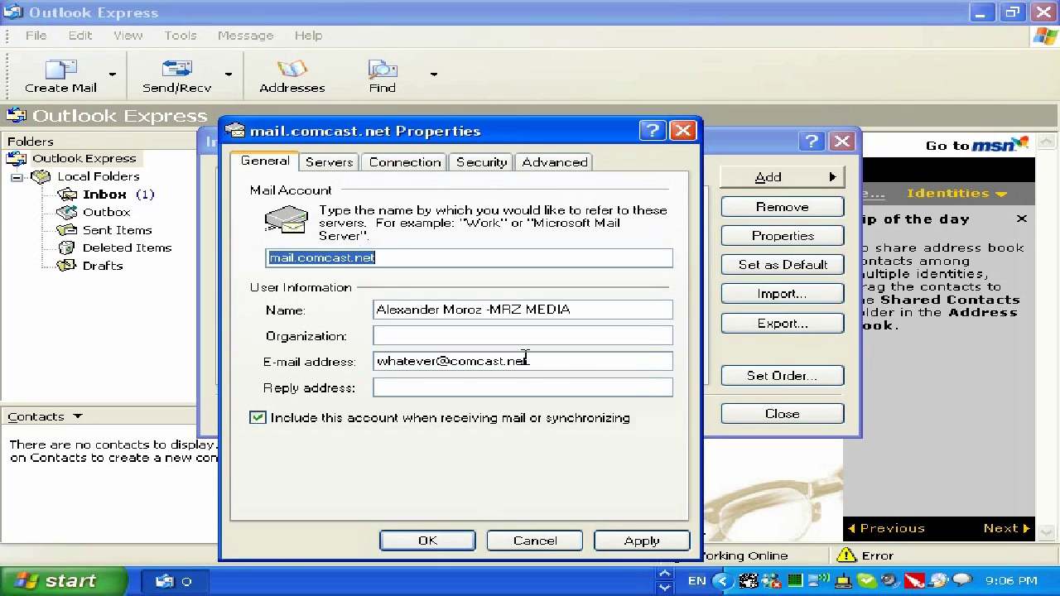
click(537, 544)
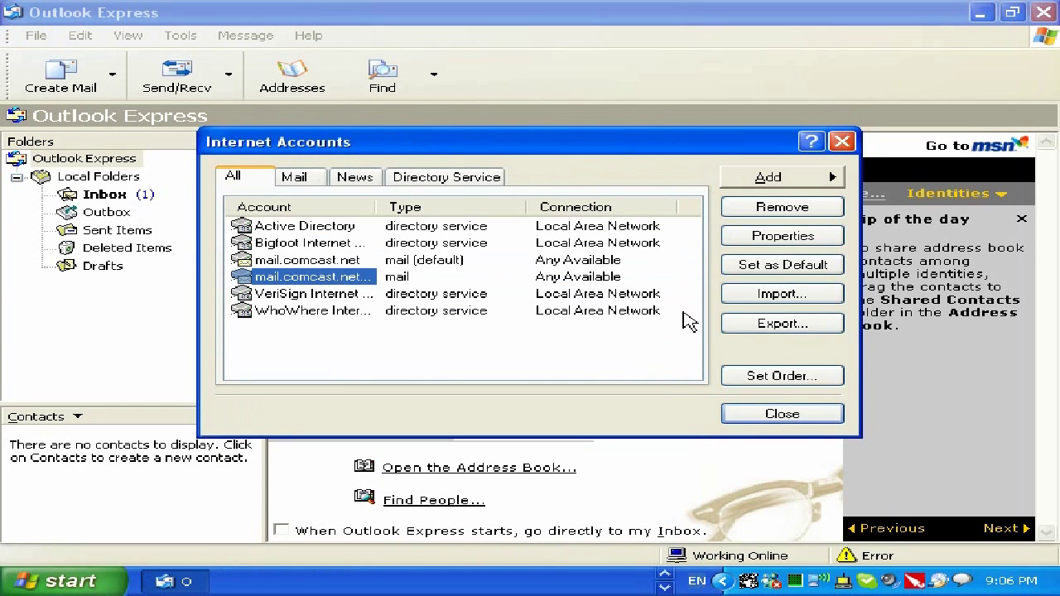